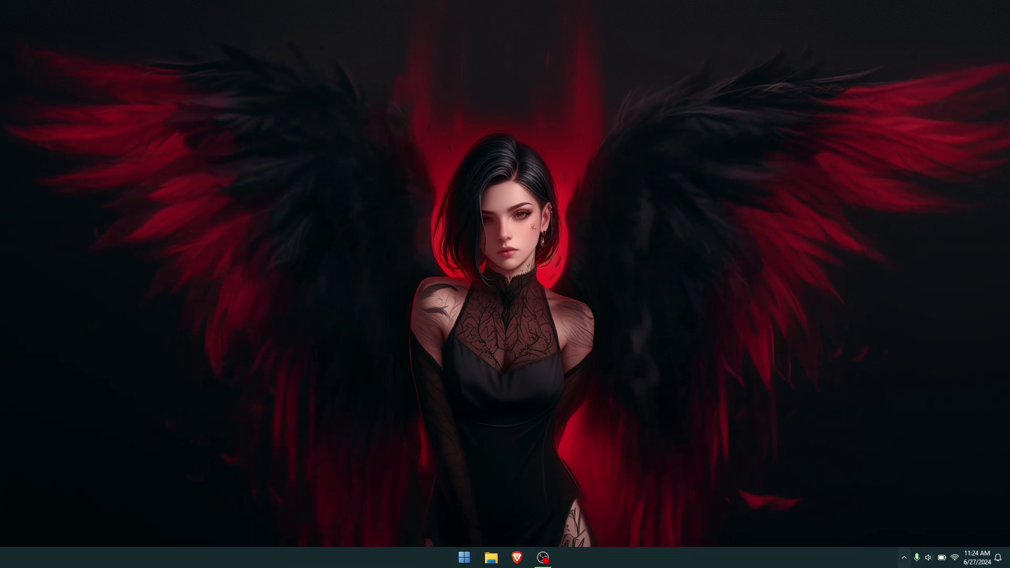
Step: Open Steam and set Client Beta Participation to Steam Beta Update in the interface settings
left_click(904, 557)
left_click(883, 532)
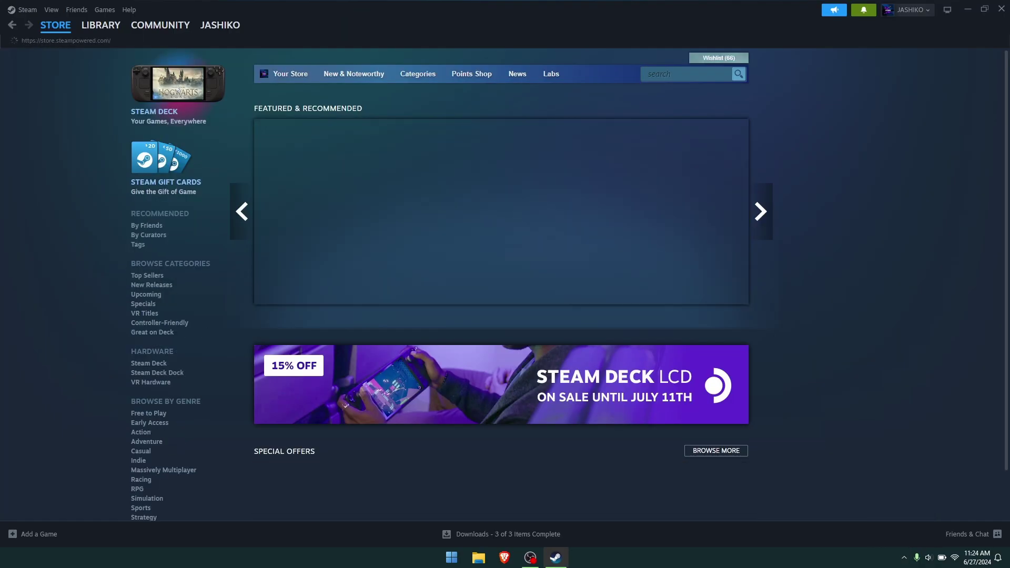
left_click(28, 10)
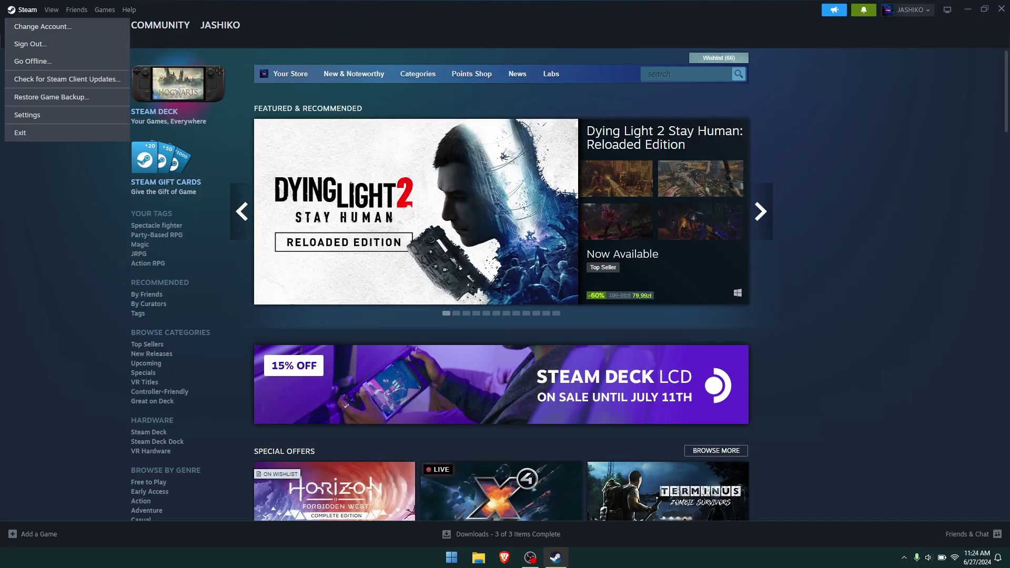
left_click(27, 115)
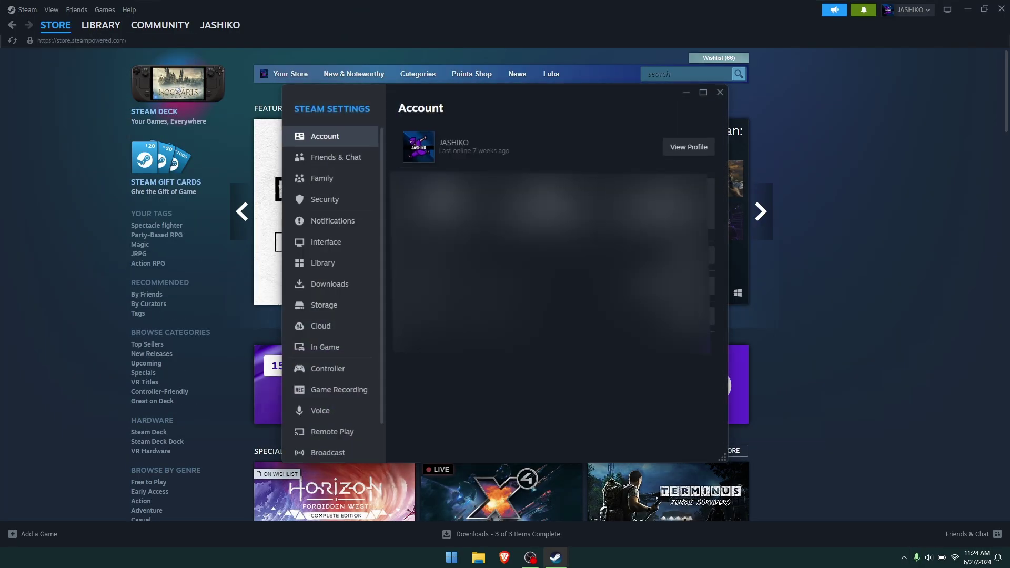
left_click(330, 242)
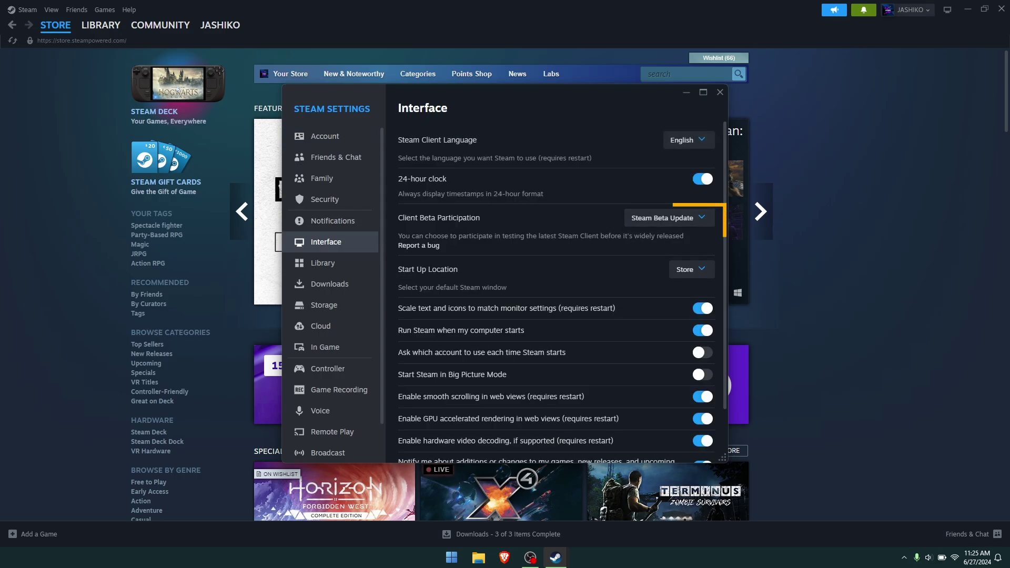
left_click(668, 218)
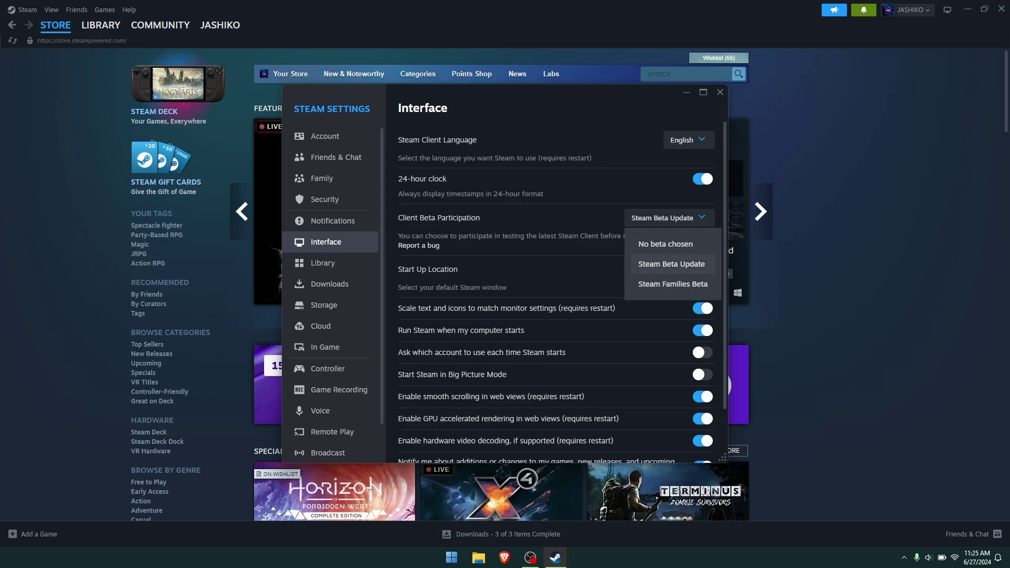
left_click(671, 264)
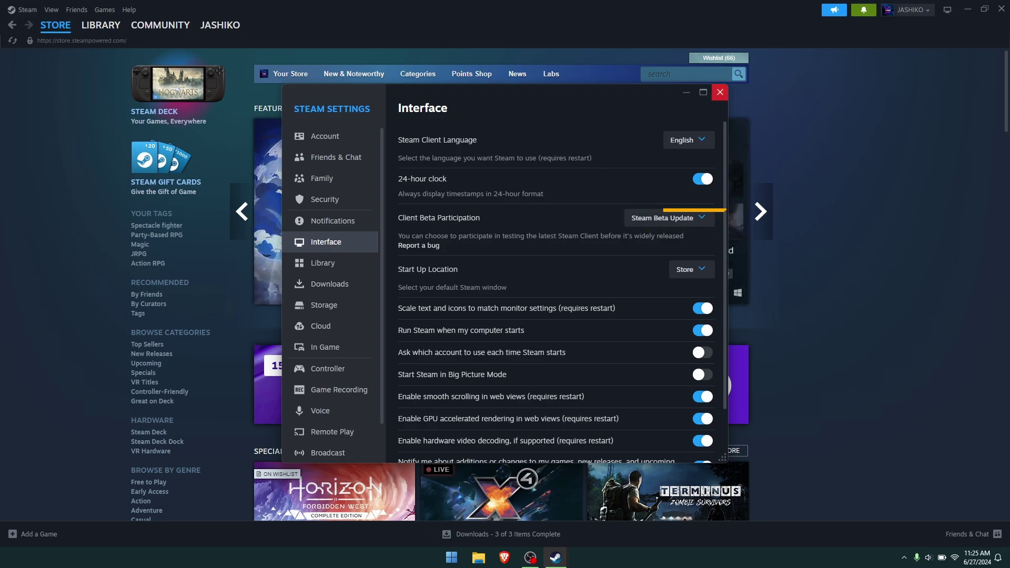
left_click(720, 92)
Step: Check whether the client offers the new Recordings & Screenshots entry
left_click(24, 10)
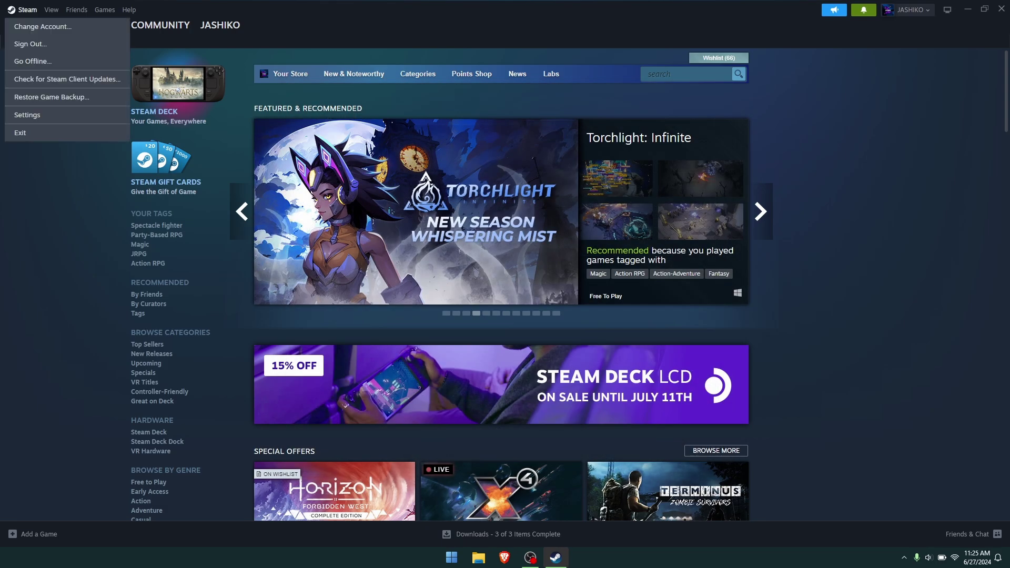
mouse_move(51, 9)
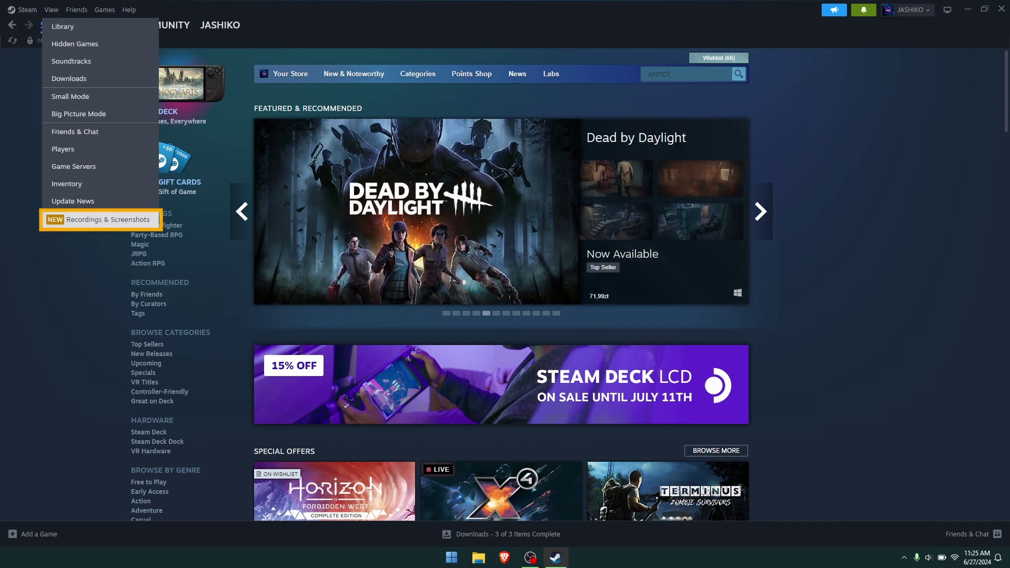
key("Escape")
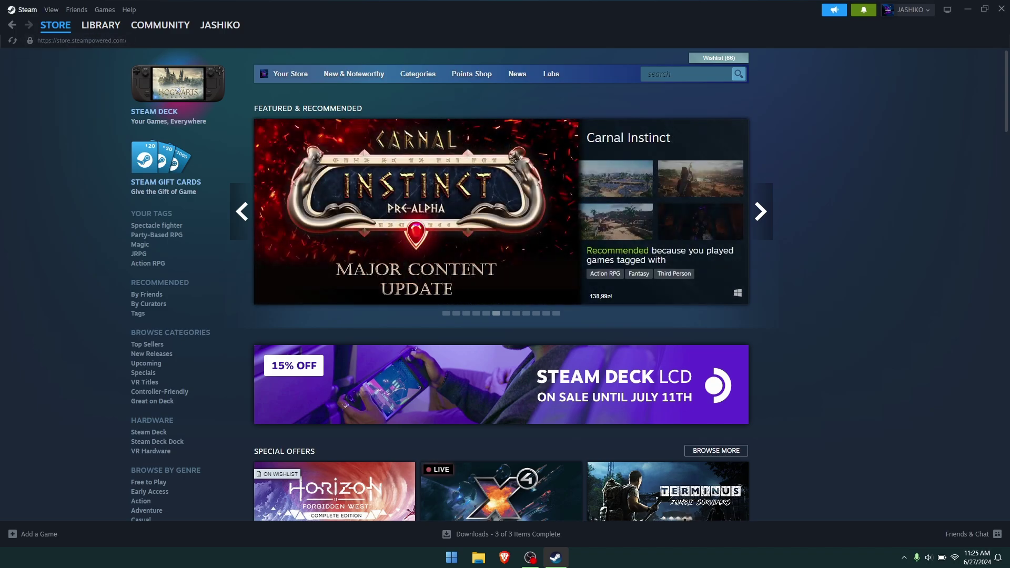
Step: Open the Game Recording settings and review the available recording modes
left_click(22, 9)
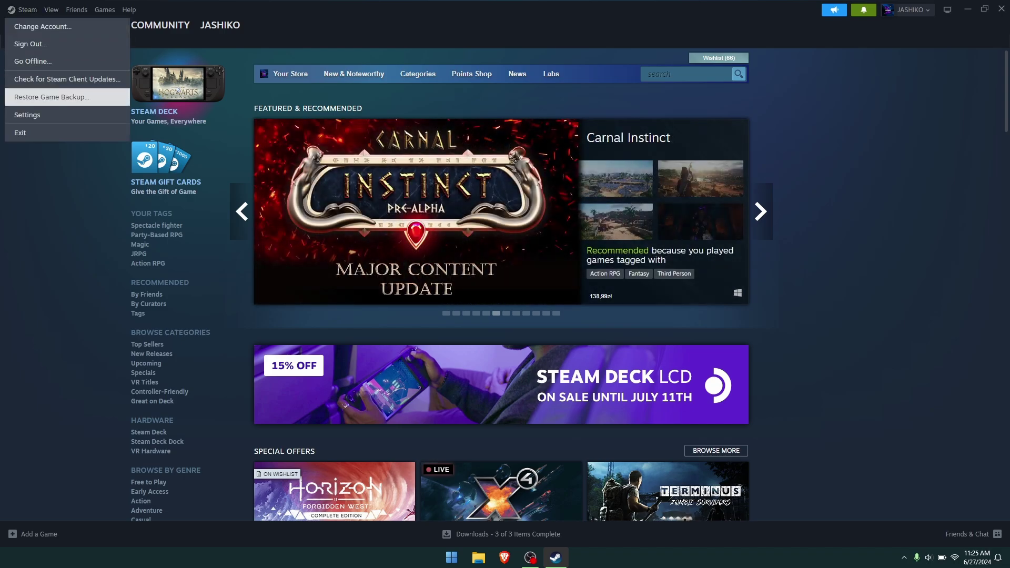
left_click(28, 115)
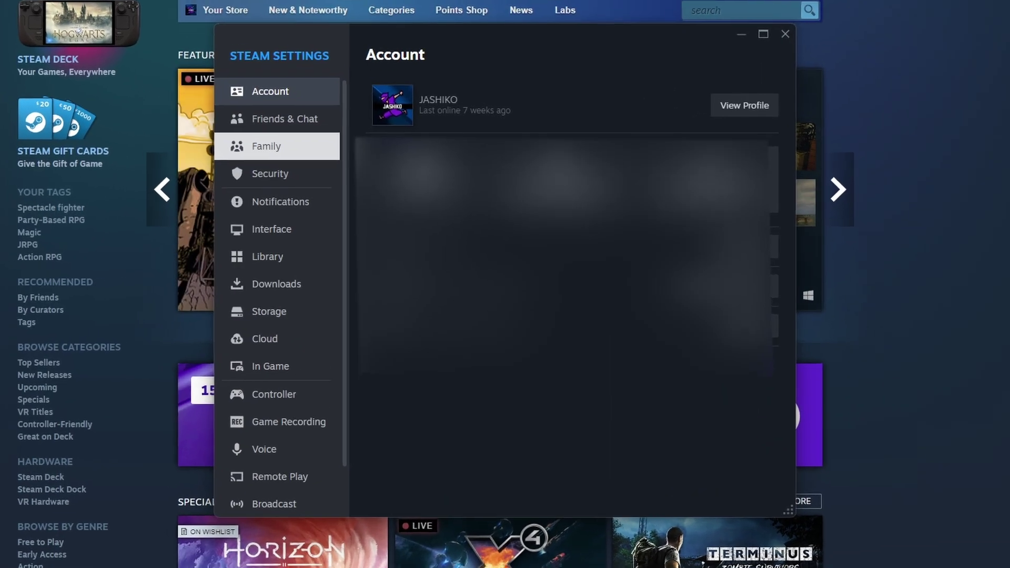
key("Down")
key("Down")
key("Down")
key("Down")
key("Down")
key("Down")
key("Down")
key("Down")
key("Down")
key("Down")
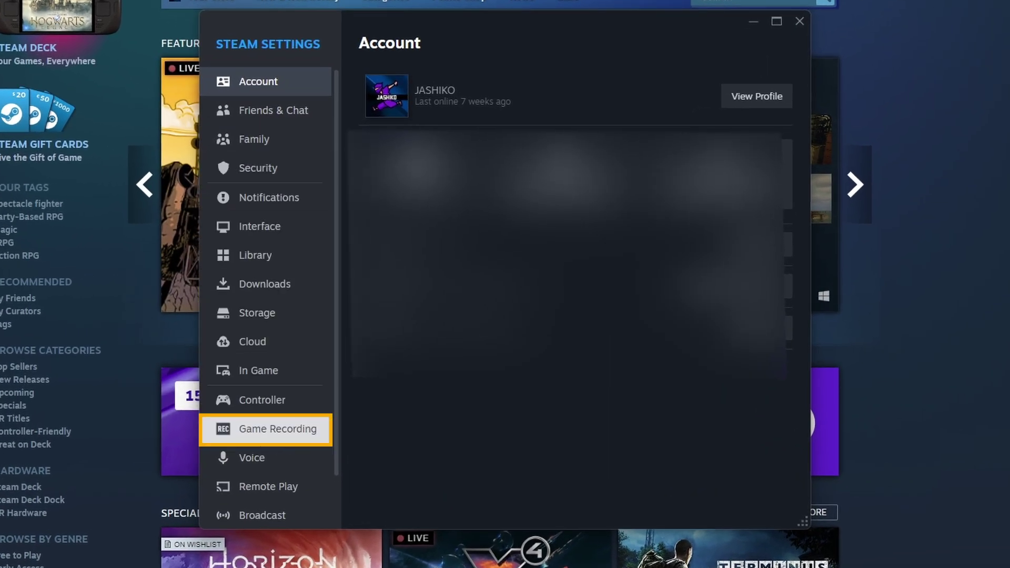
key("Return")
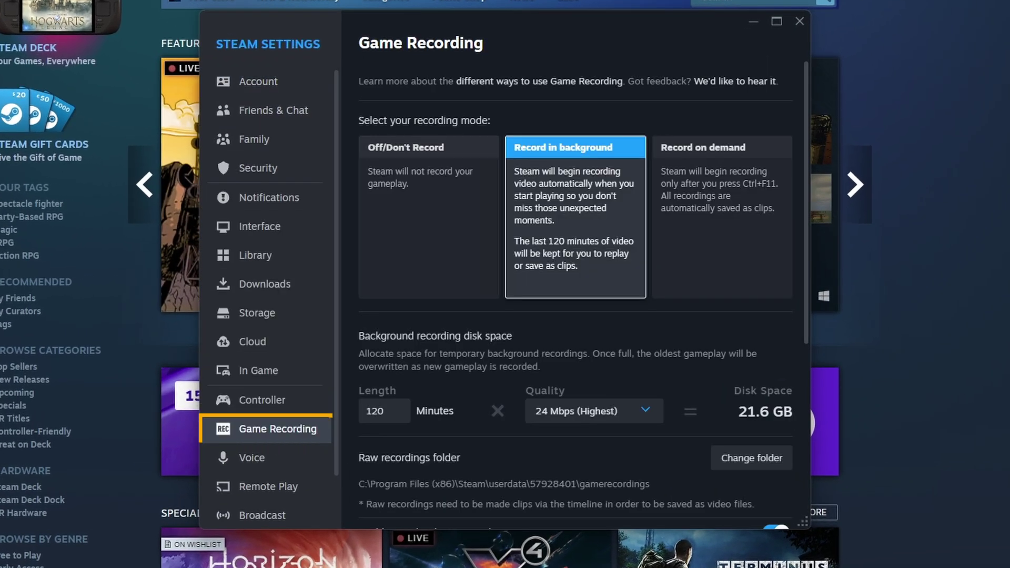
key("Right")
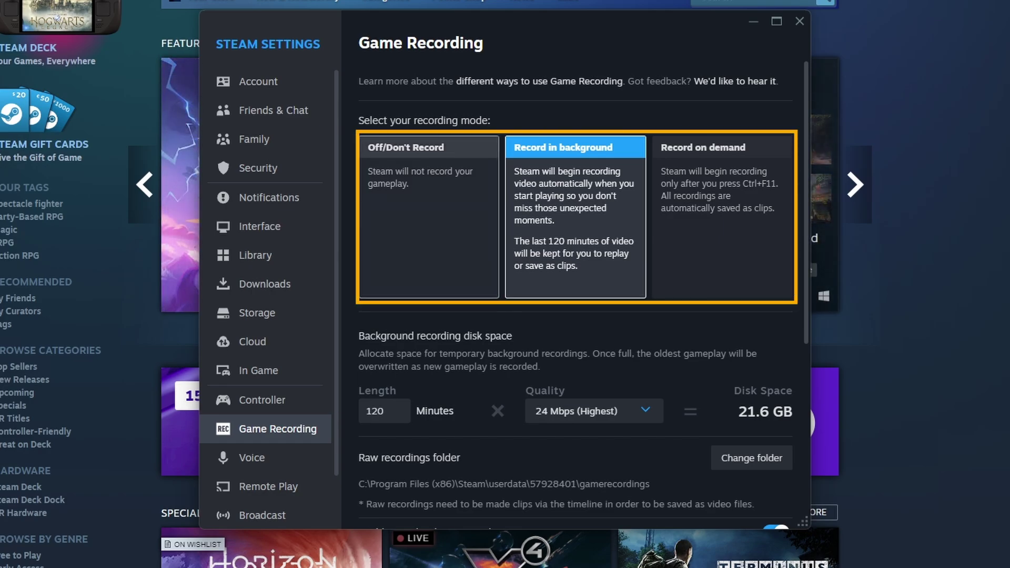
key("Right")
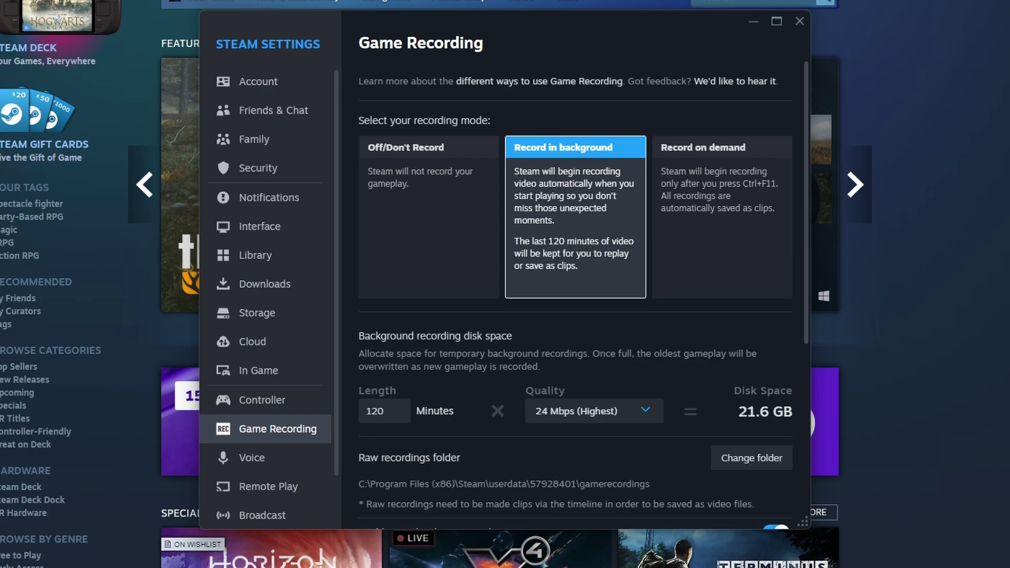
Step: Set the background recording quality to 24 Mbps (Highest) and close the raw recordings folder window
scroll(584, 295, "down", 2)
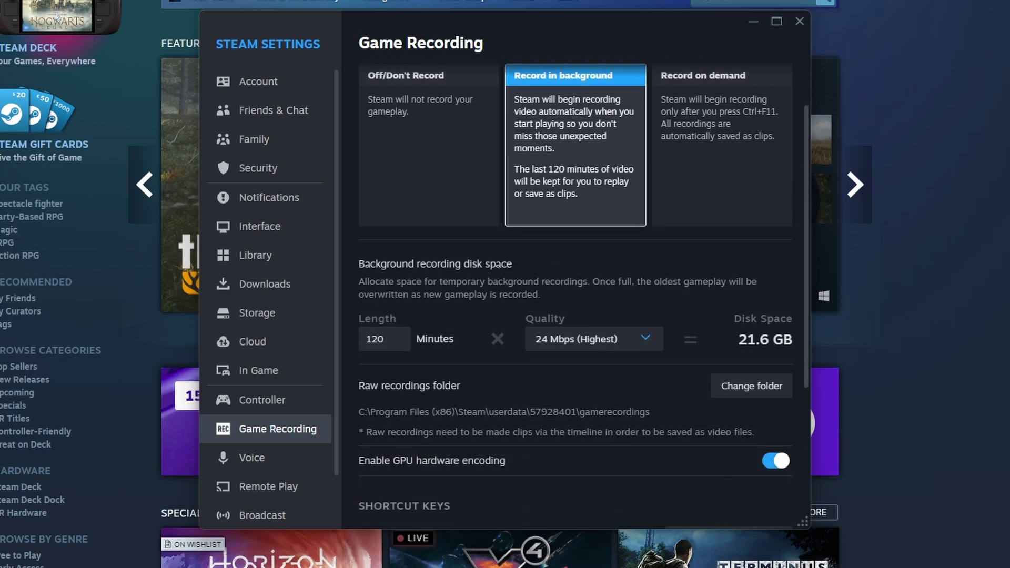
scroll(576, 295, "down", 3)
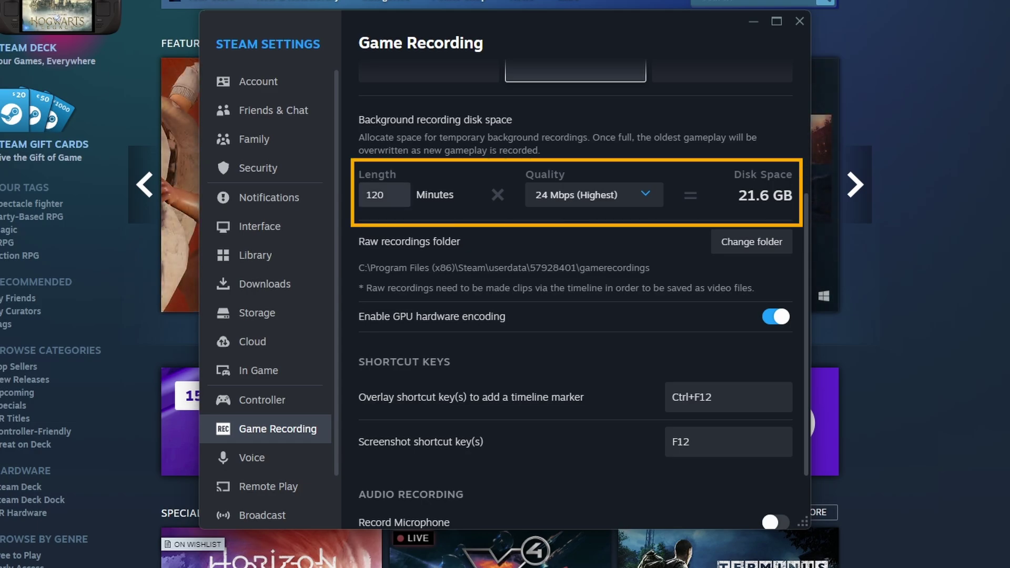
left_click(594, 194)
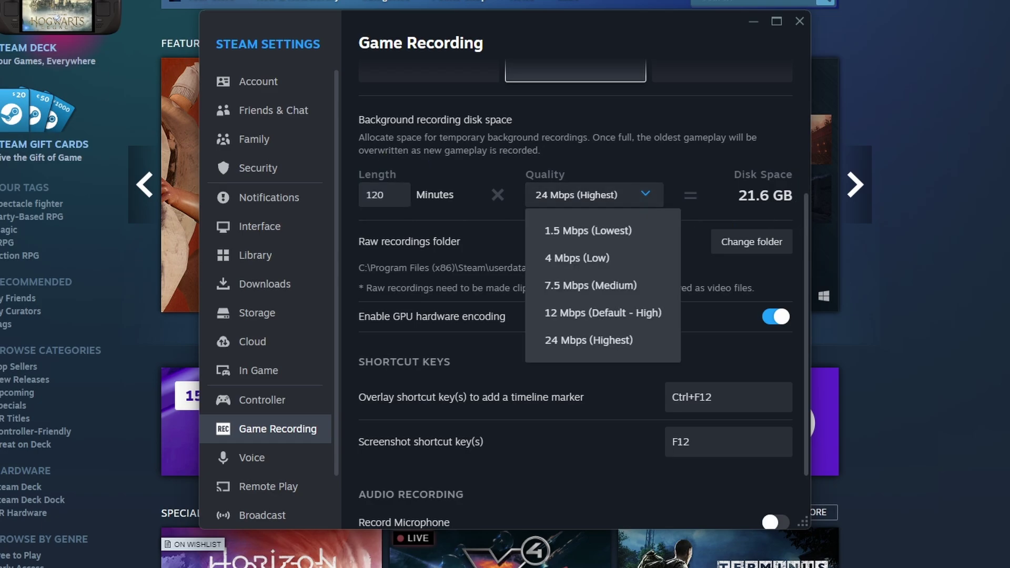
left_click(602, 339)
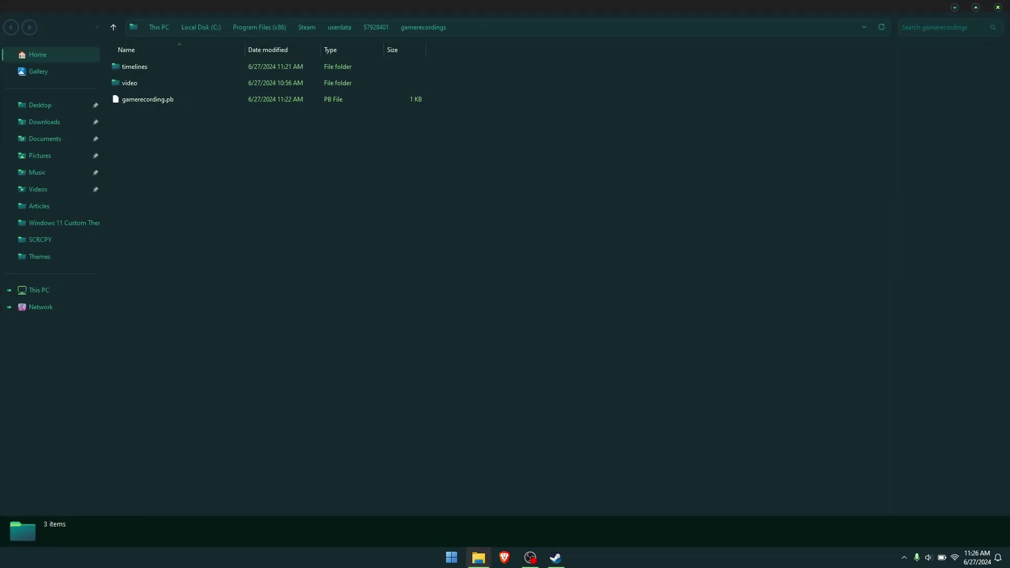
left_click(997, 8)
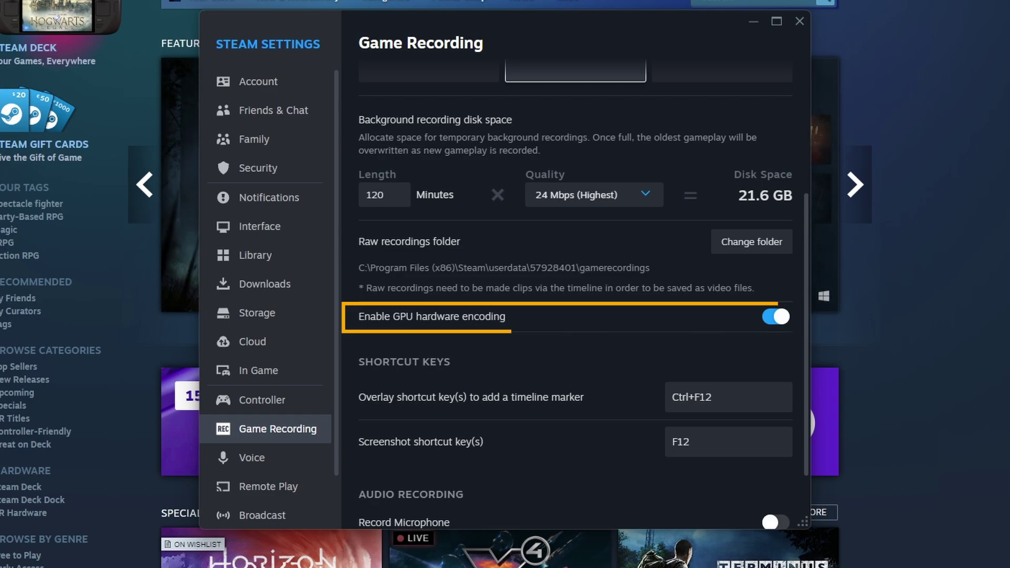
Step: Review the audio recording source options and close the Game Recording settings
scroll(575, 294, "down", 2)
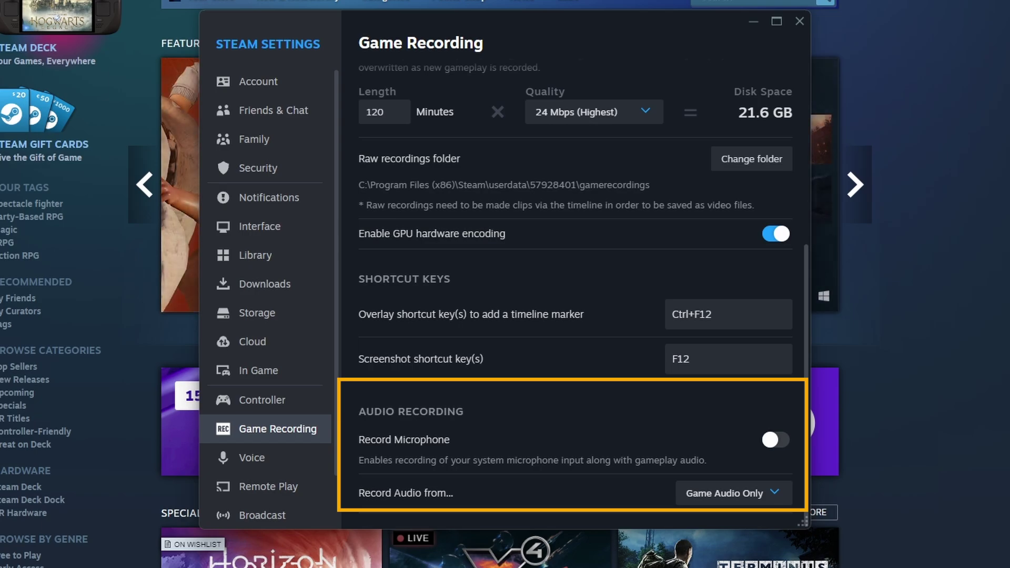
left_click(733, 493)
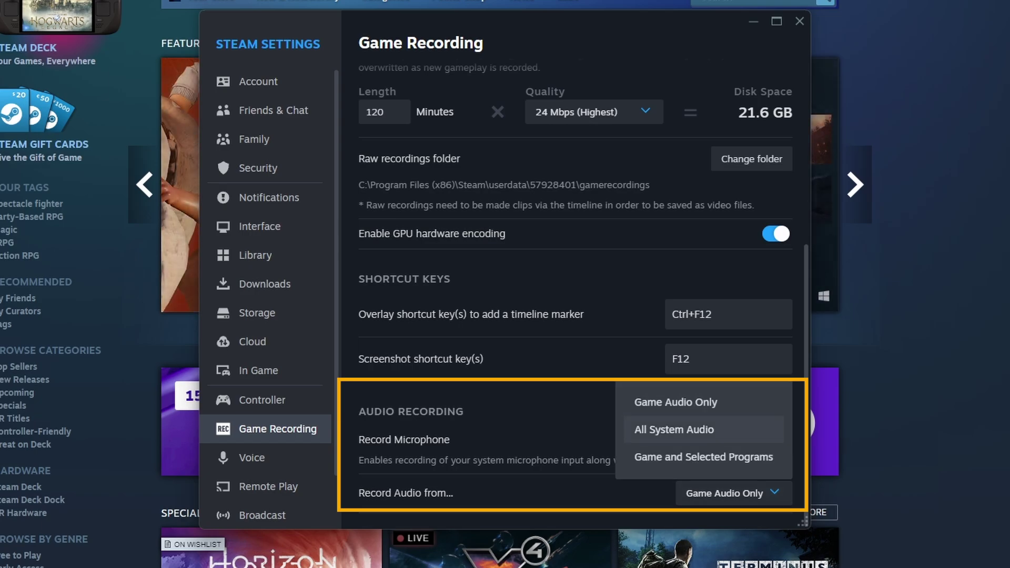
key("Escape")
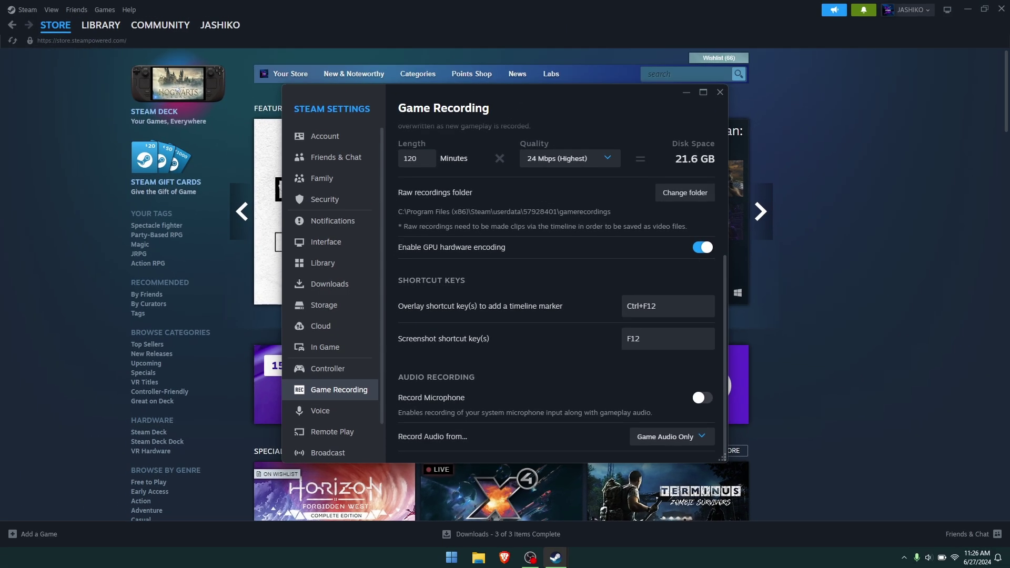
scroll(557, 293, "up", 4)
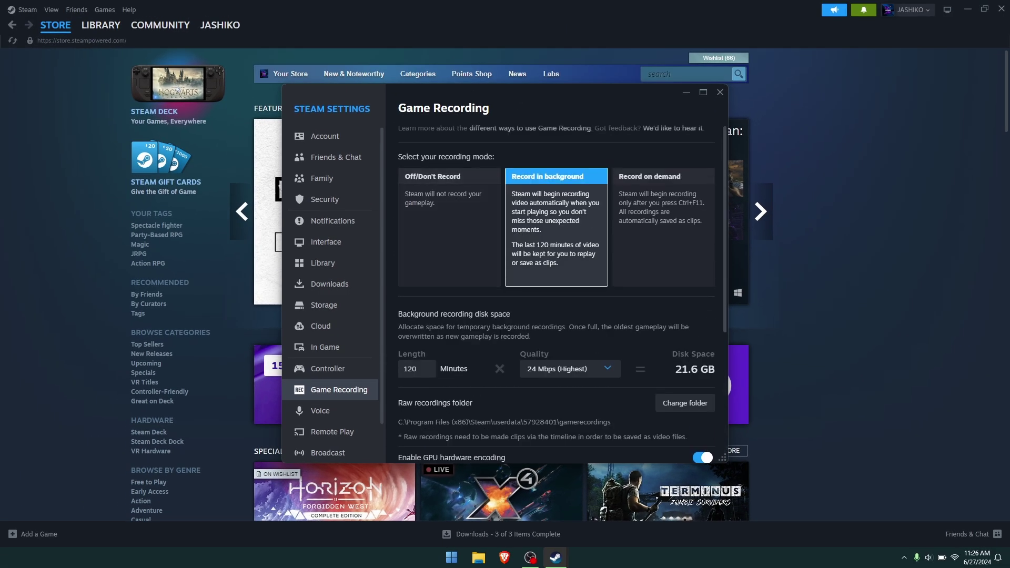
key("Escape")
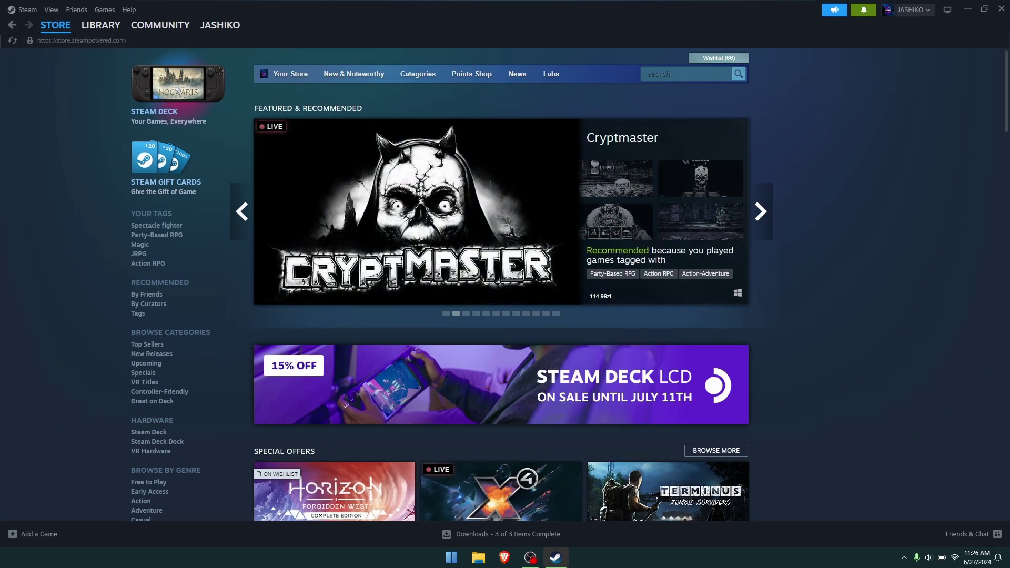
Step: Open the Ori and the Will of the Wisps background recording from Recordings & Screenshots
left_click(51, 9)
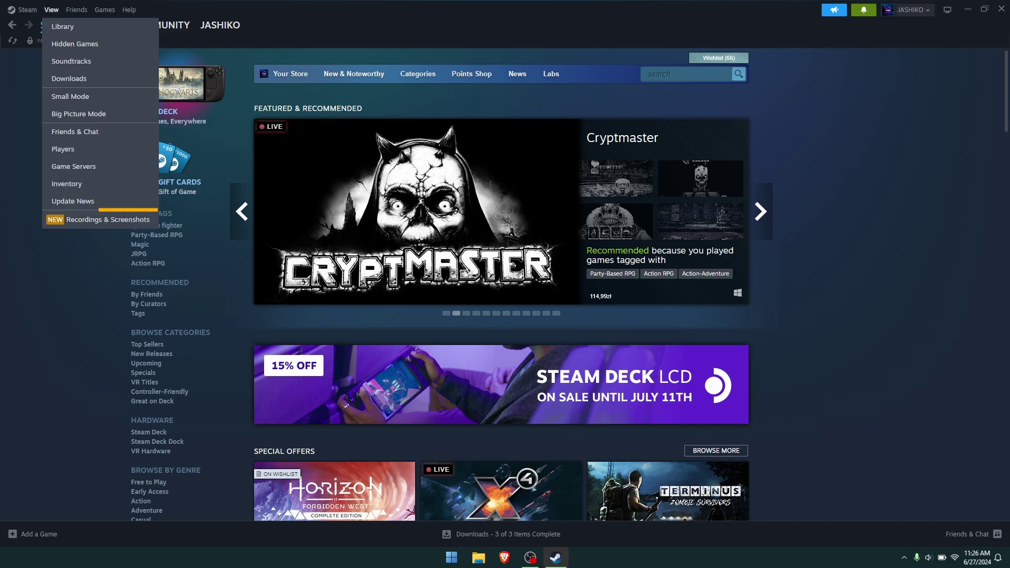
left_click(100, 219)
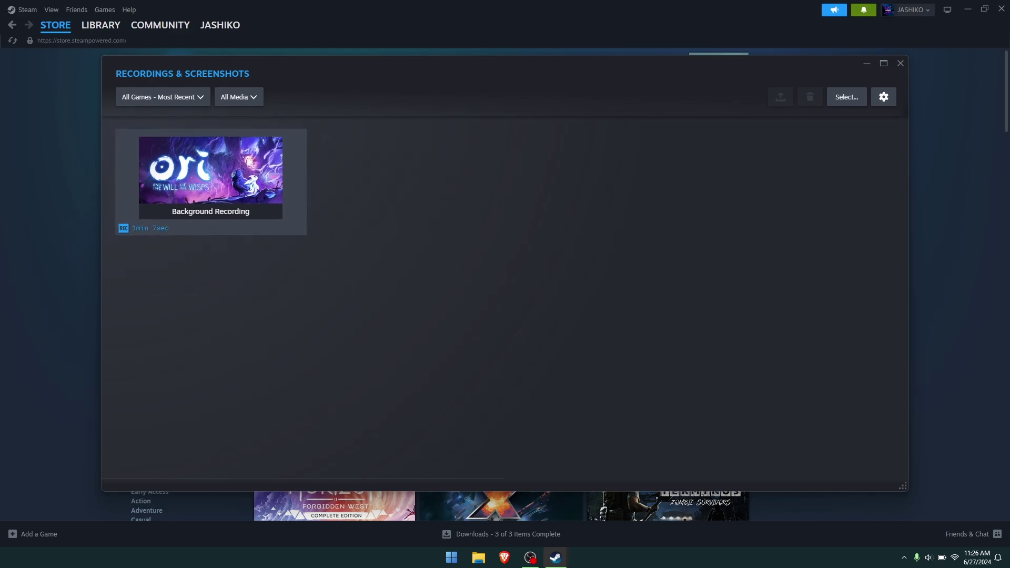
mouse_move(210, 179)
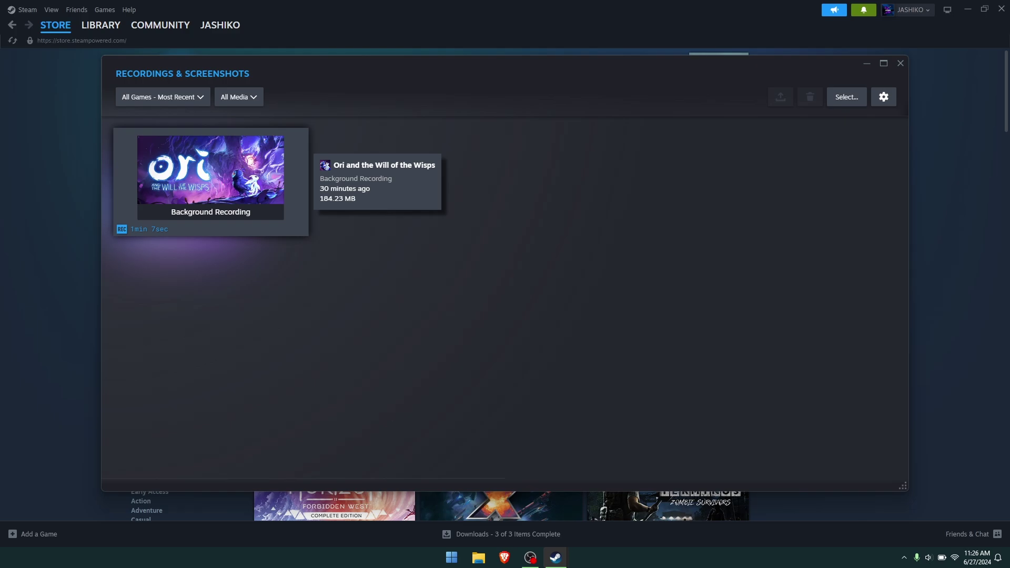
left_click(210, 179)
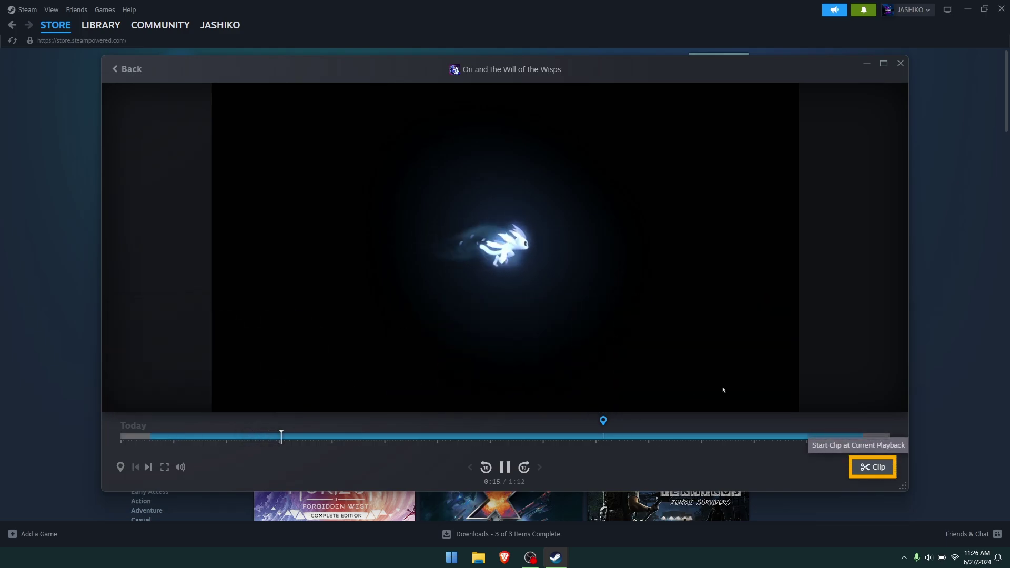
Step: Start a clip from the recording and try to export it as an MP4 file to the Downloads folder
left_click(872, 466)
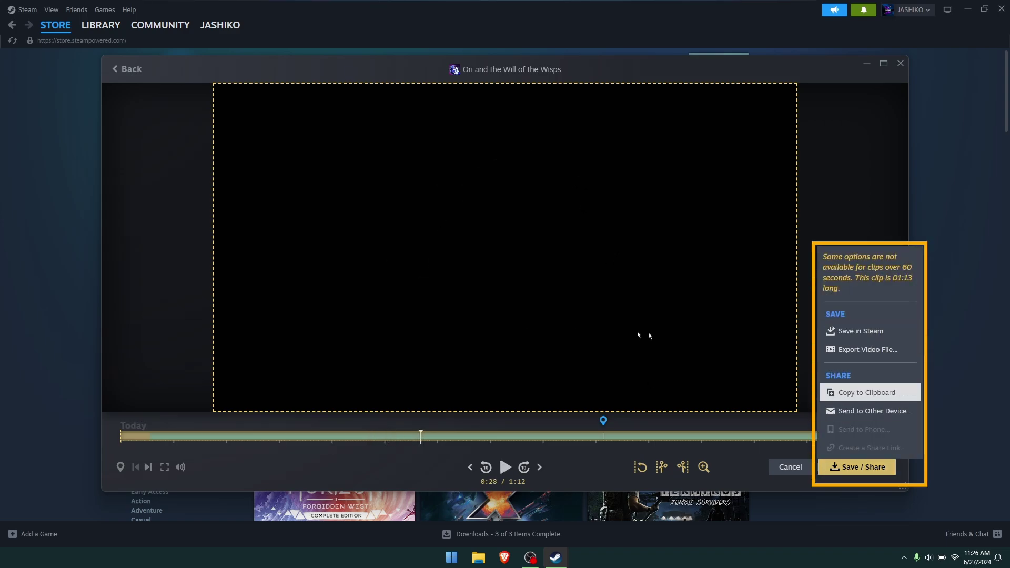
key("Up")
key("Up")
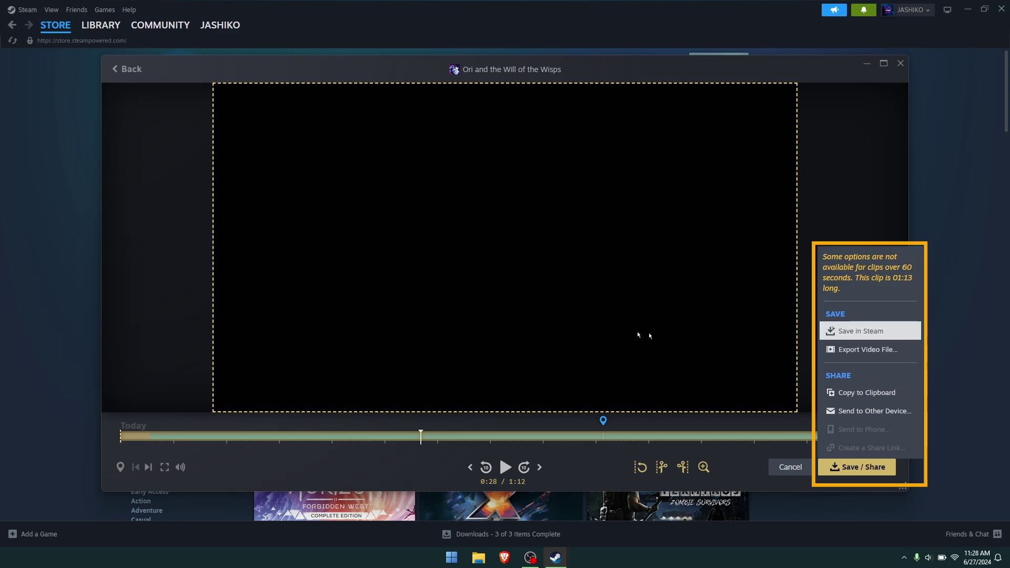
key("Down")
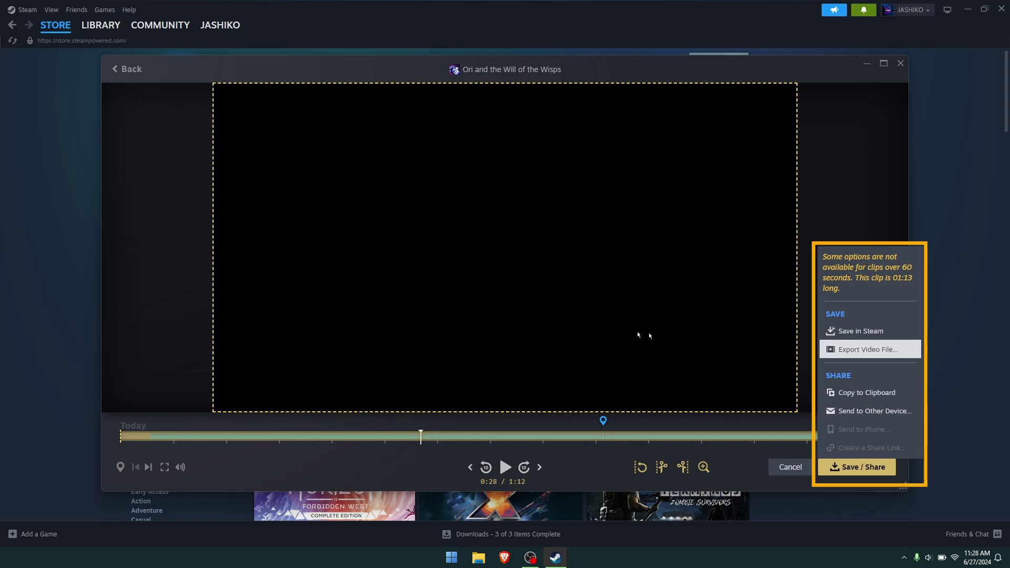
key("Escape")
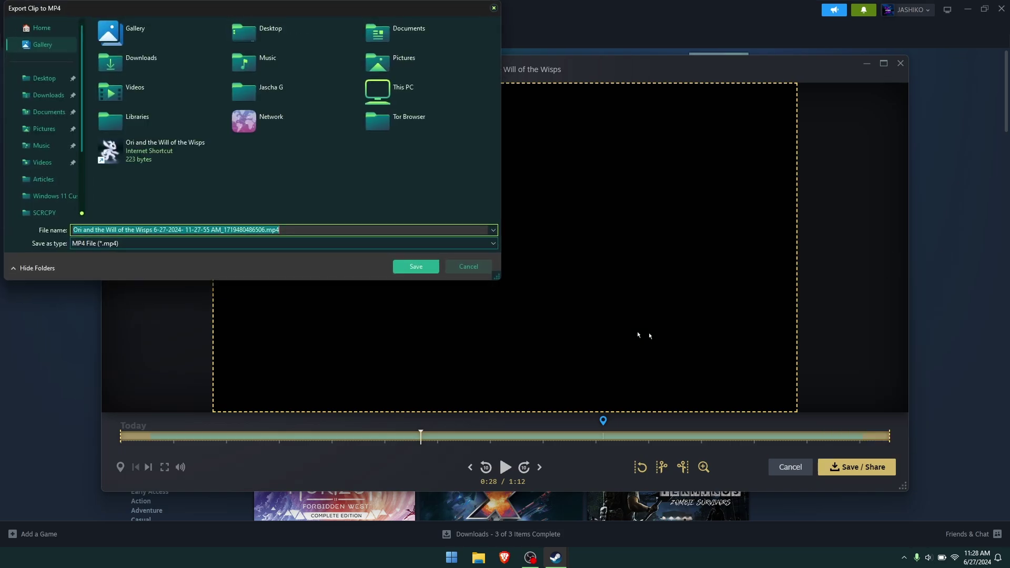
left_click(48, 94)
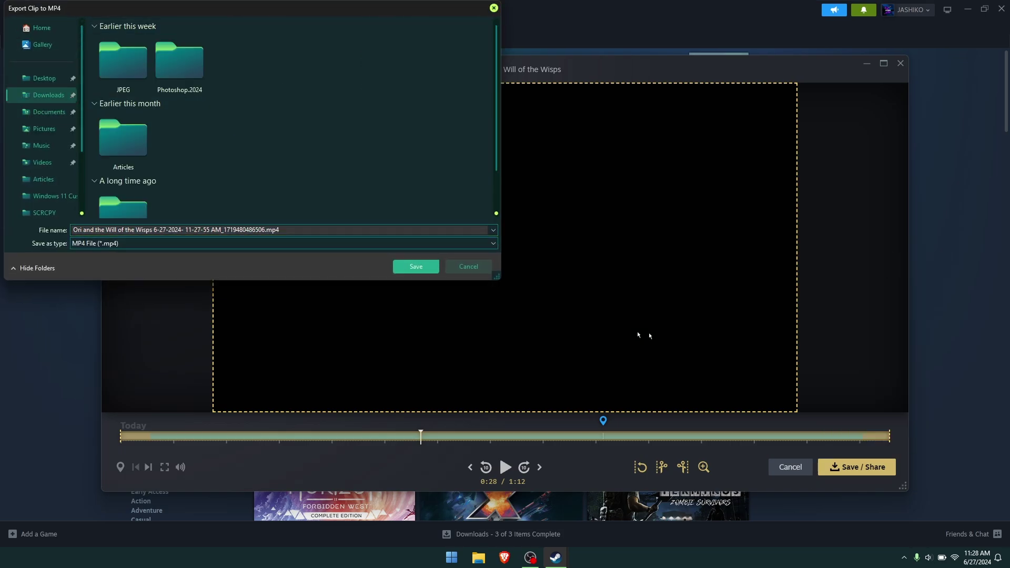
left_click(493, 8)
Step: Cancel the clip being made and close the Recordings & Screenshots window
left_click(856, 467)
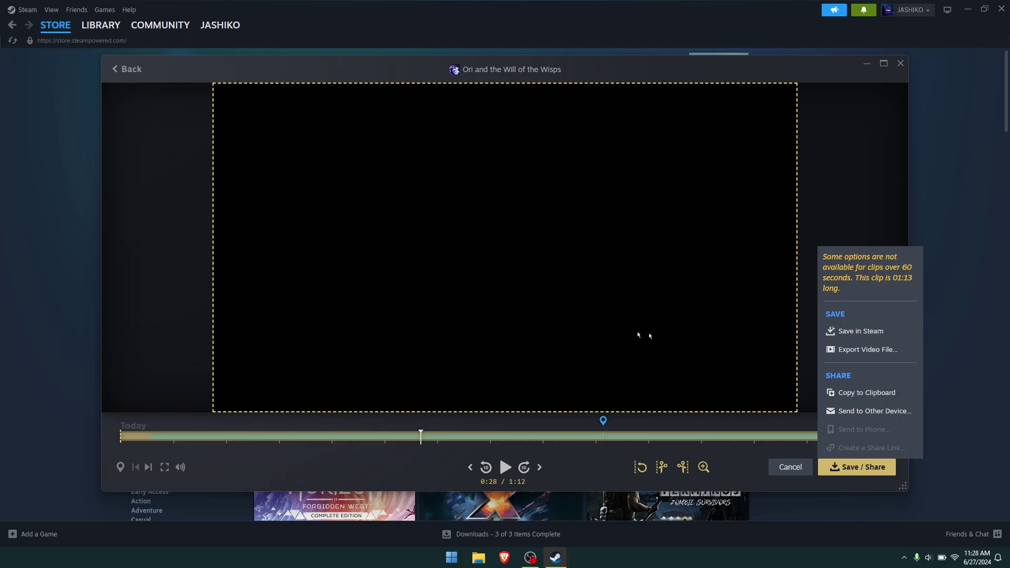
left_click(790, 466)
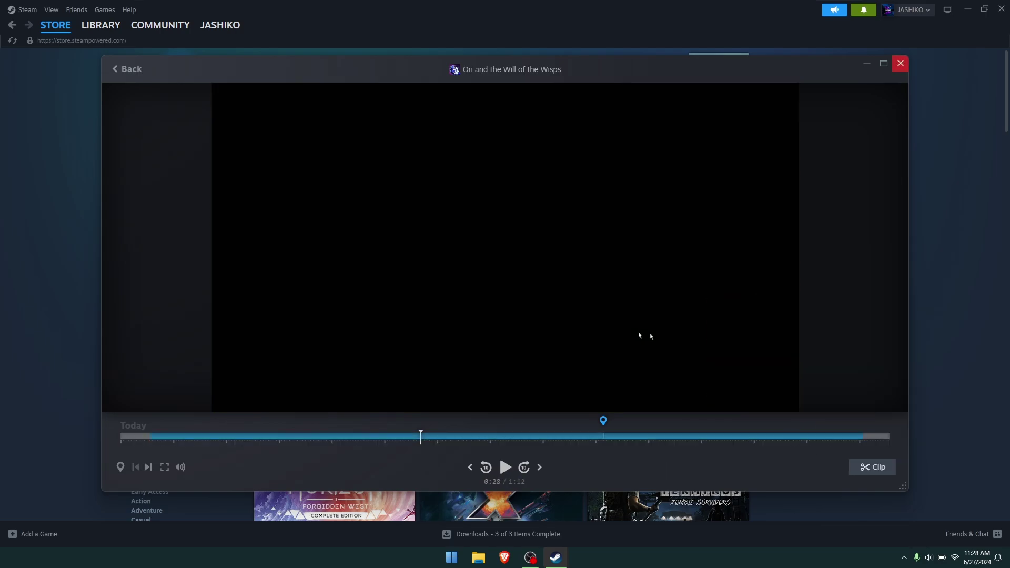
left_click(901, 63)
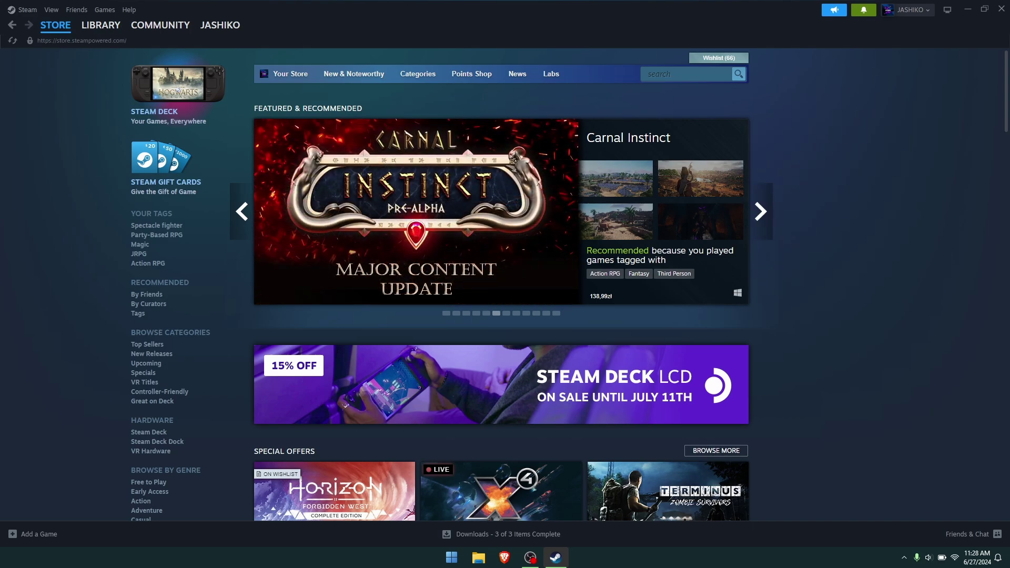
Step: Close the Steam window and return to the desktop
left_click(985, 9)
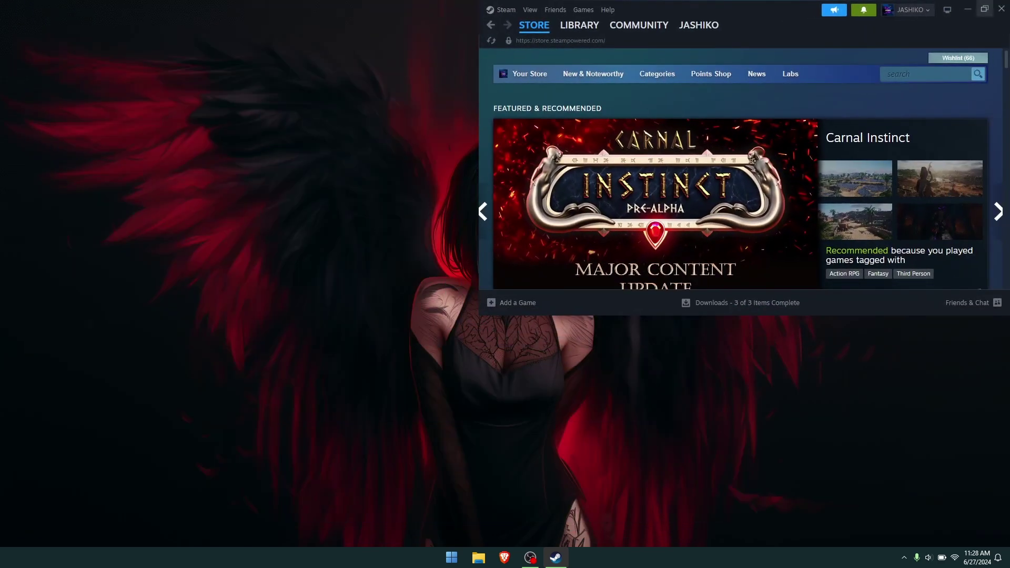
left_click(984, 8)
left_click(984, 134)
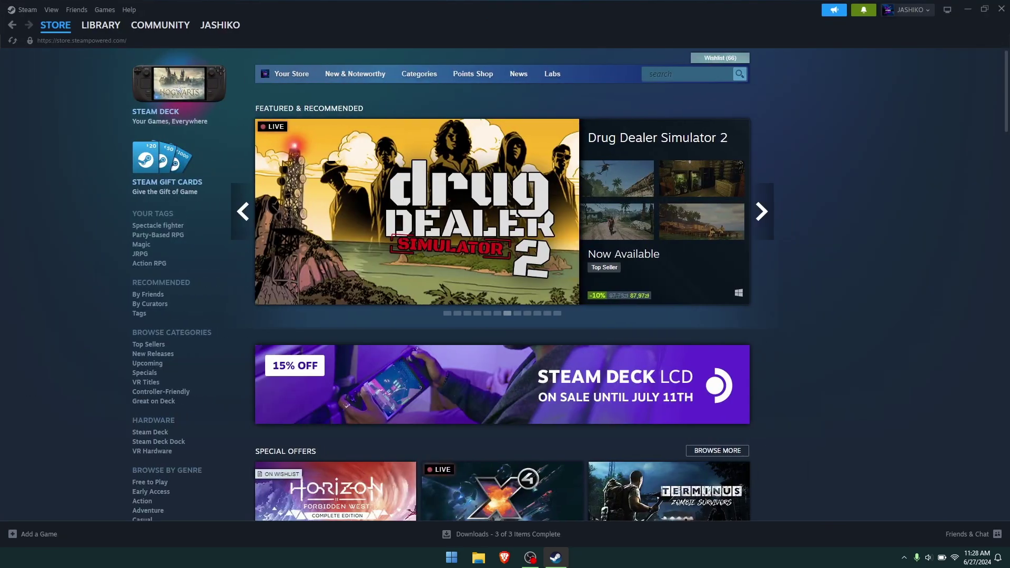
left_click(1001, 8)
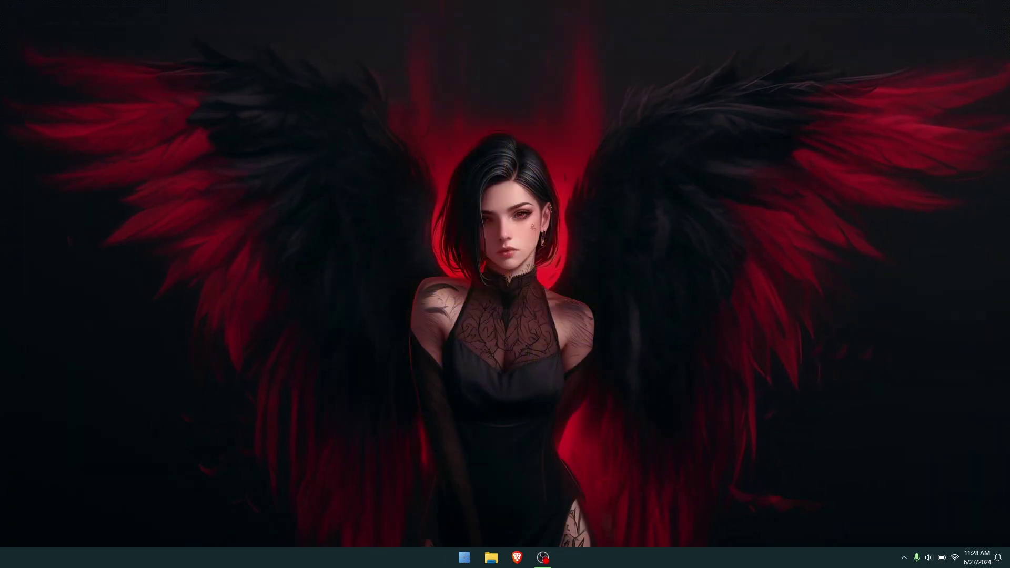